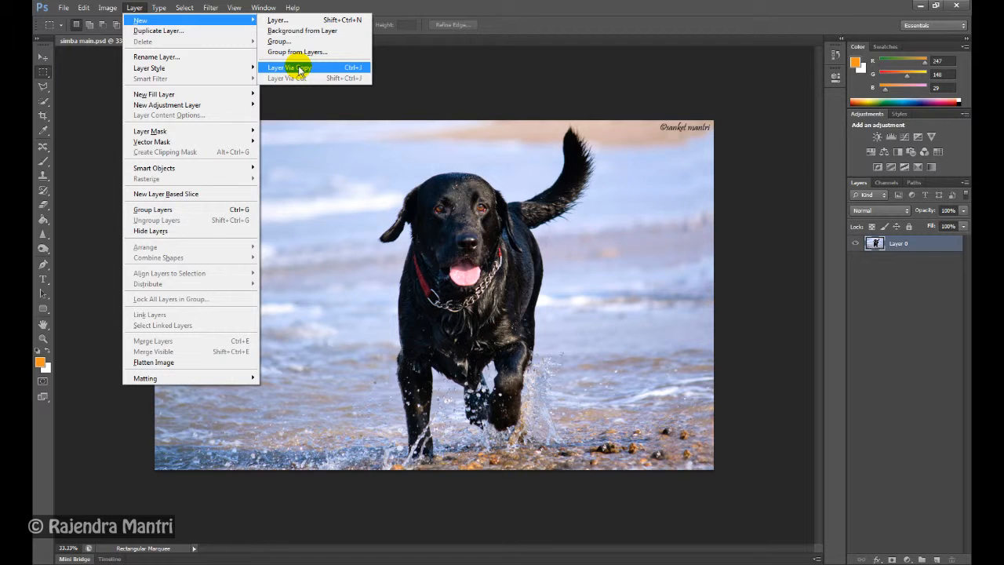
Make a rectangular marquee selection over the water beside the dog and look at the new-layer cut and copy options.
left_click(299, 153)
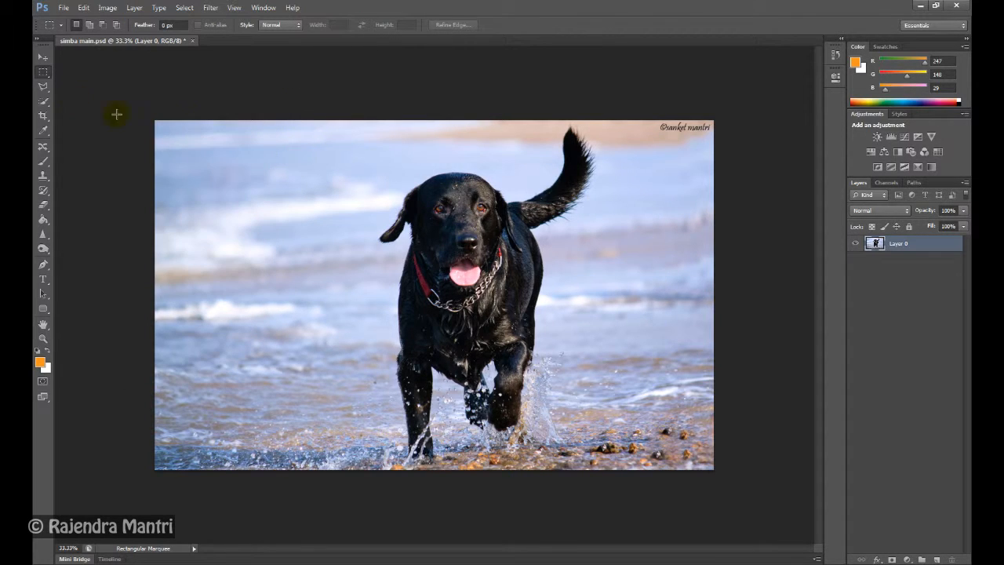
left_click_drag(206, 155, 322, 275)
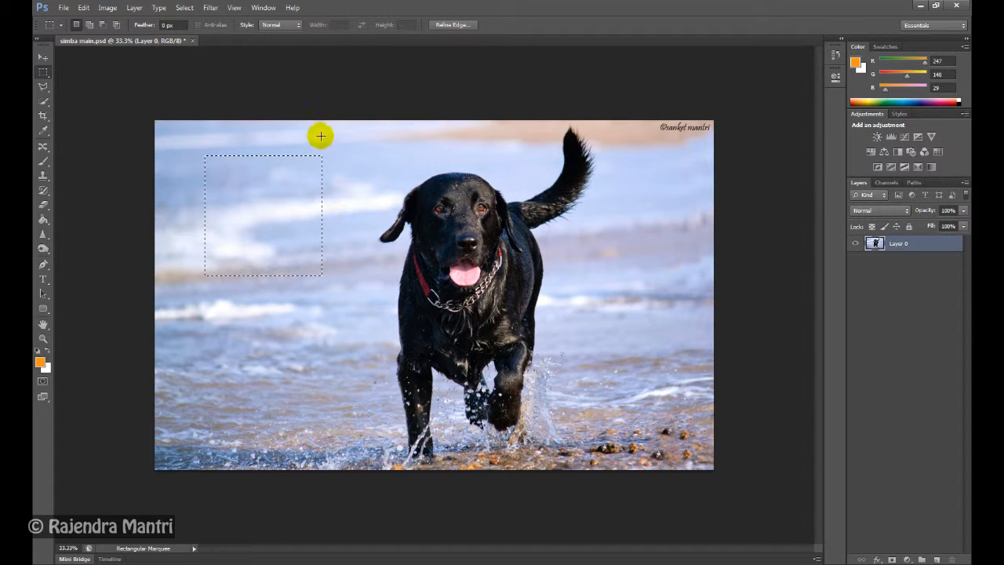
left_click(134, 8)
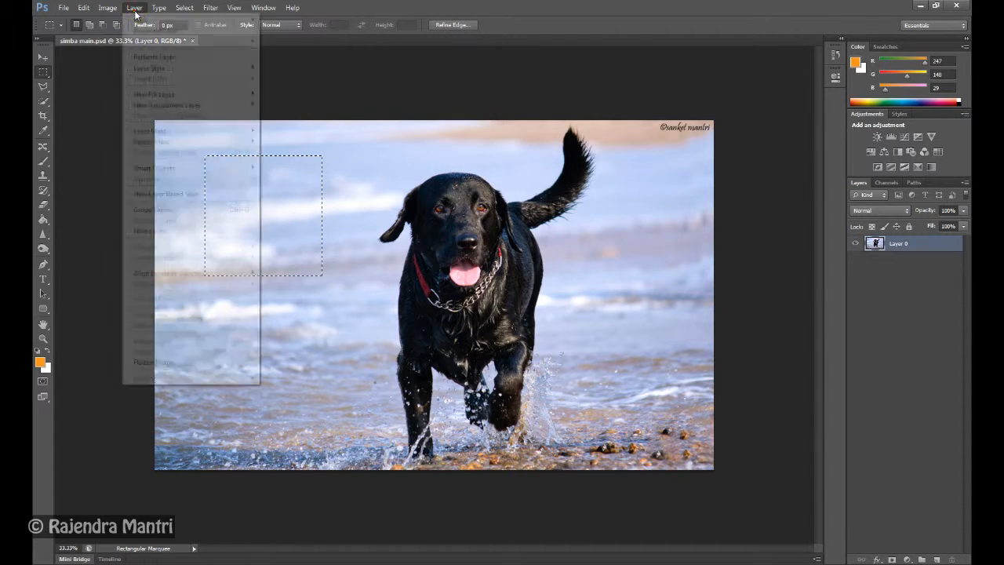
mouse_move(168, 20)
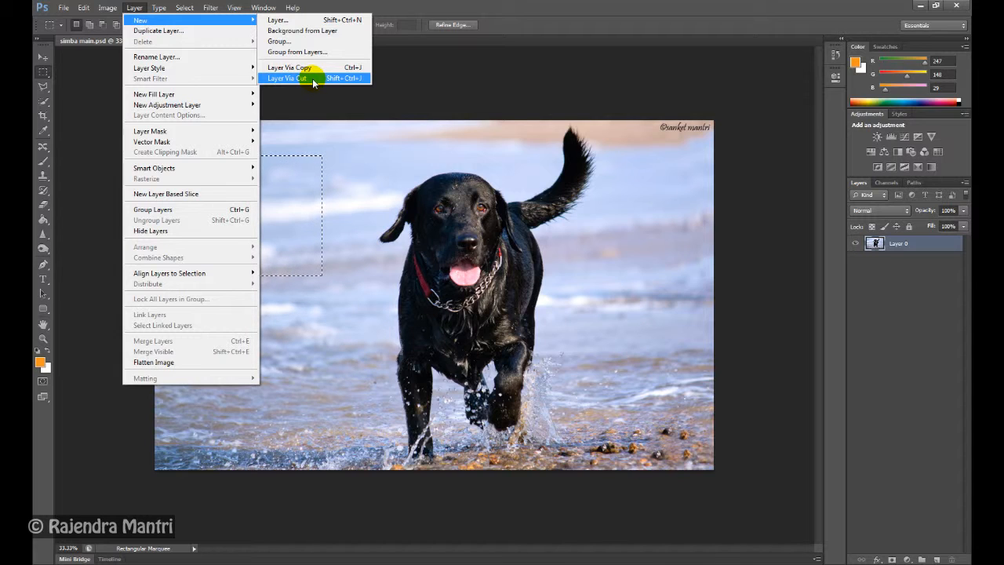
left_click(357, 168)
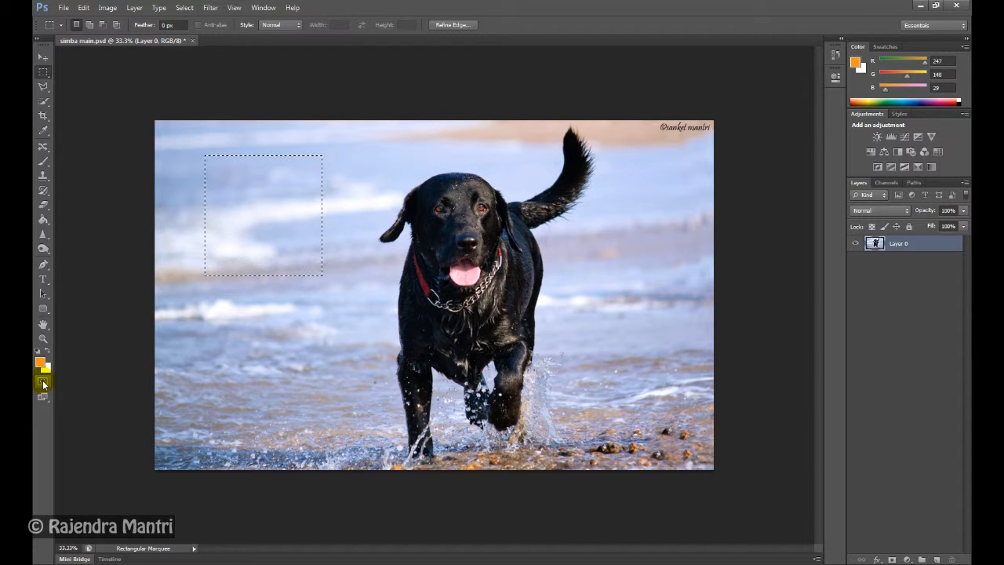
Preview the rectangular selection in Quick Mask mode, return to standard mode and check the availability of Layer Via Cut.
left_click(43, 383)
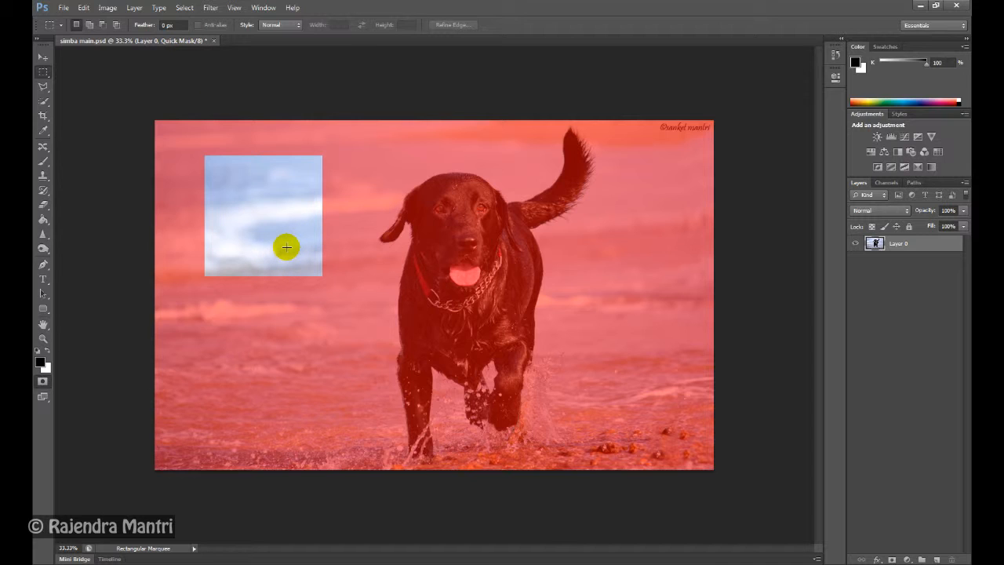
left_click(134, 9)
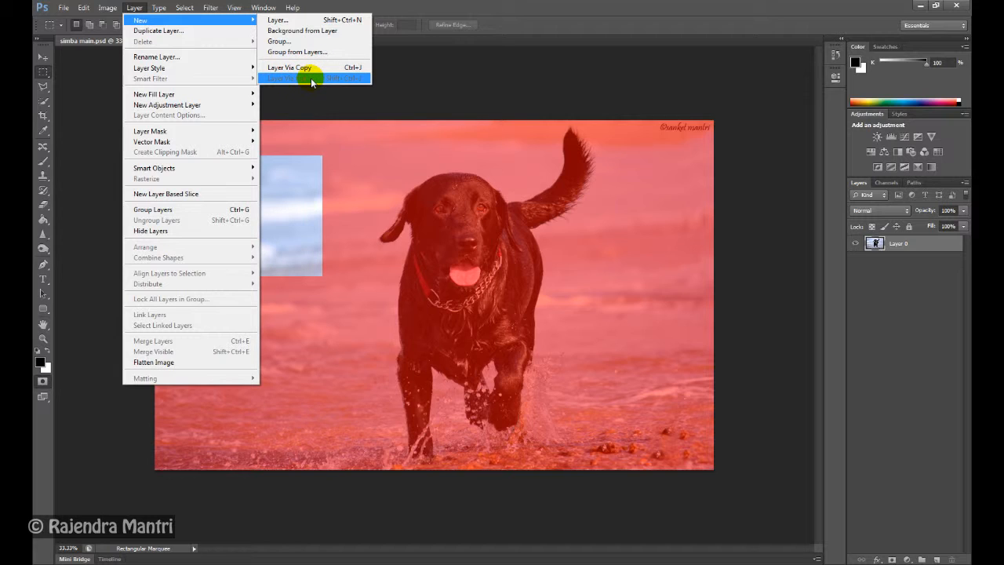
left_click(372, 139)
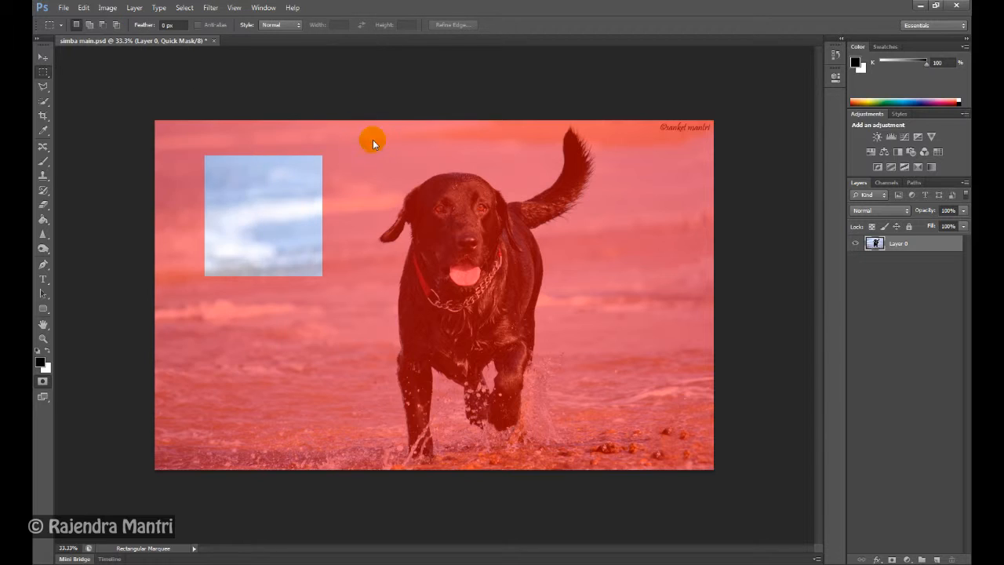
left_click(44, 381)
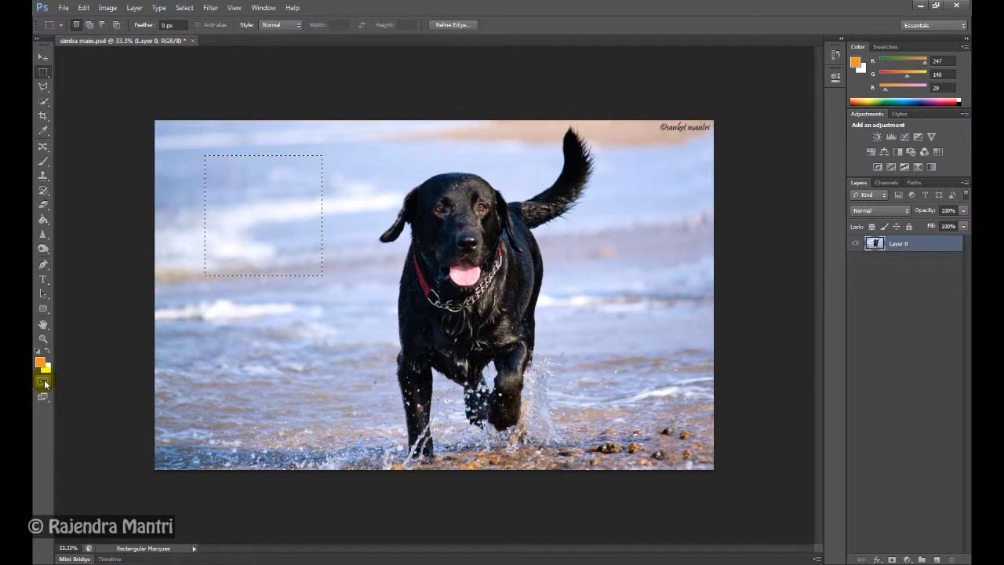
left_click(134, 8)
mouse_move(149, 21)
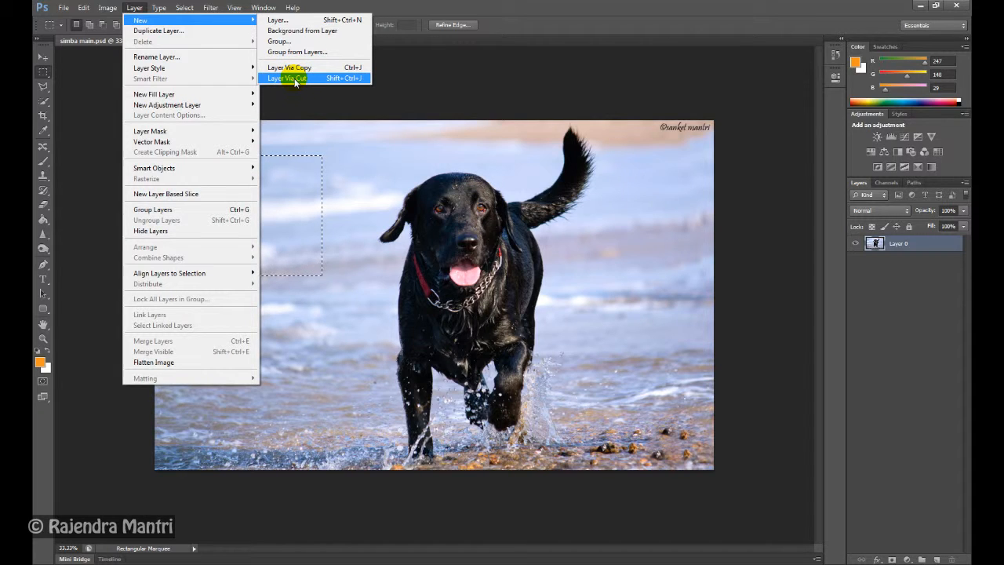
left_click(388, 174)
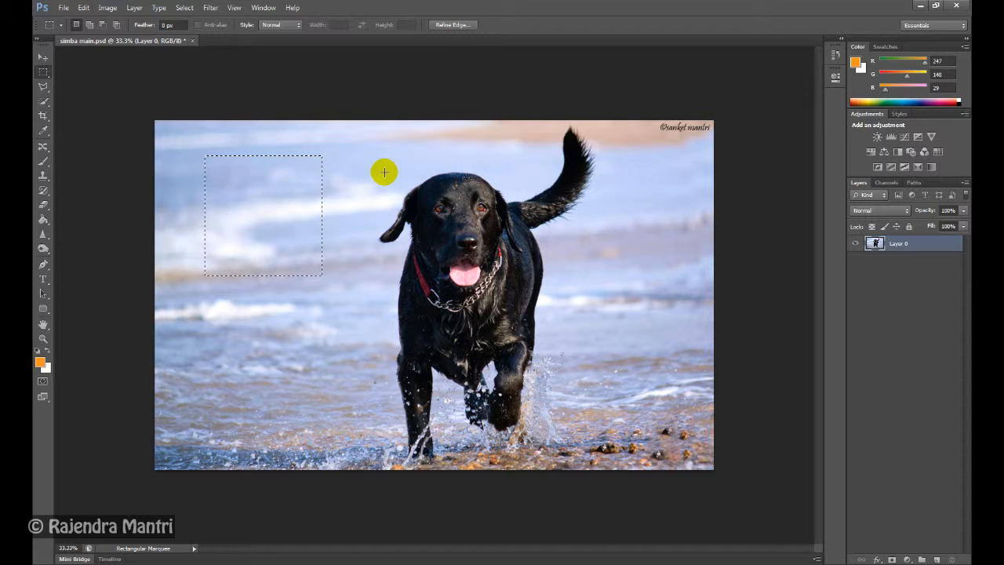
Deselect the rectangle, try a larger rectangular marquee across the dog's body, and clear that selection.
left_click(184, 8)
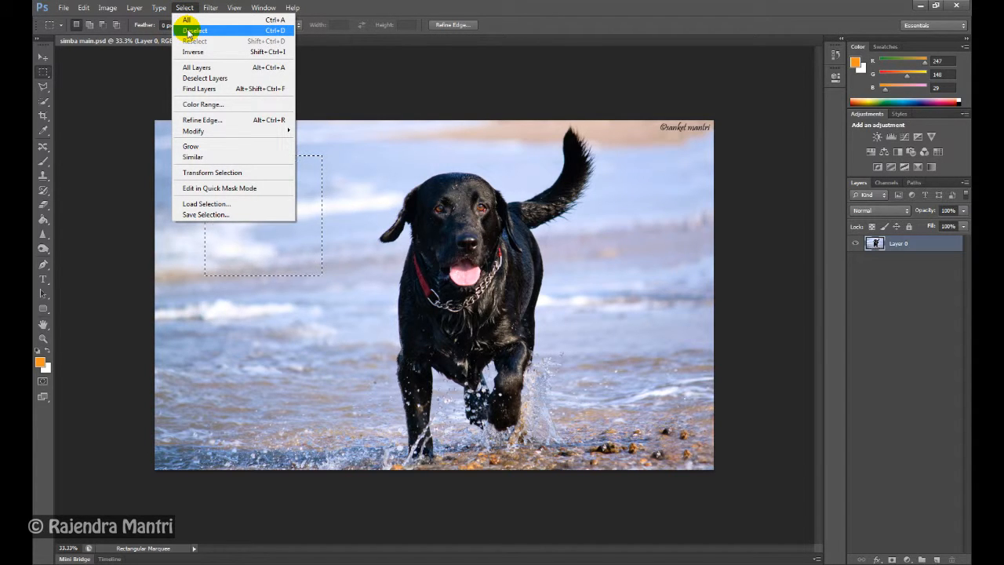
left_click(188, 31)
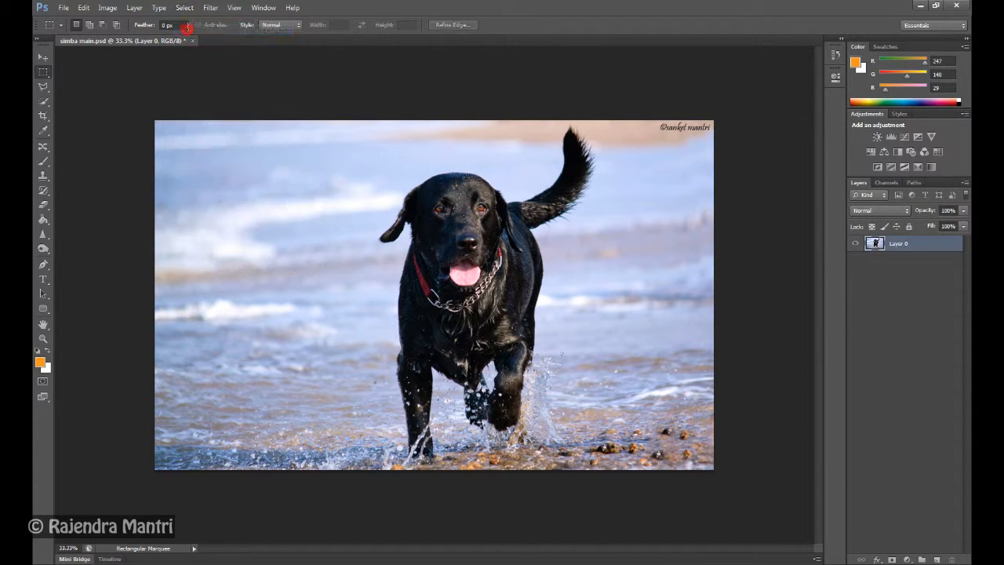
left_click_drag(245, 203, 580, 392)
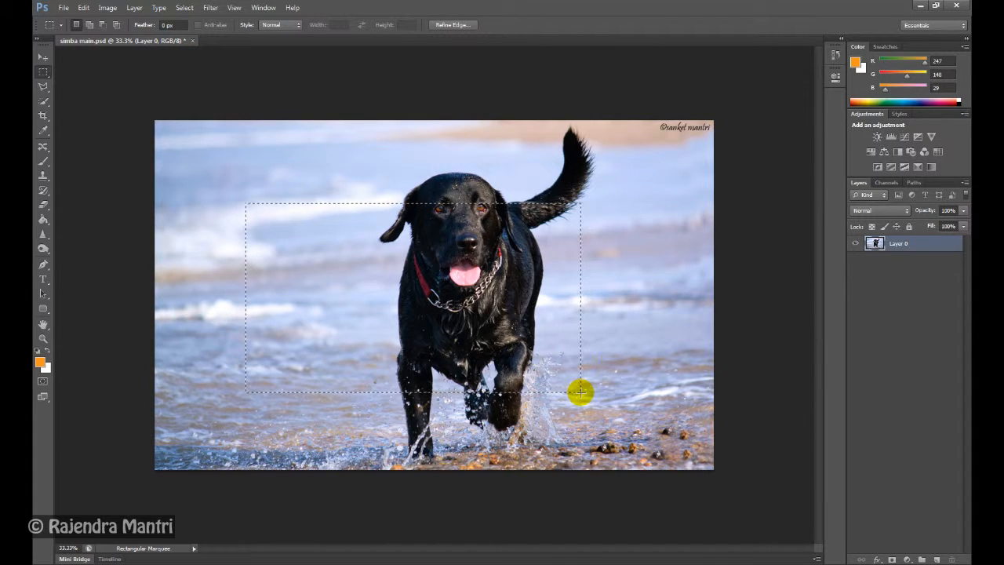
left_click(600, 313)
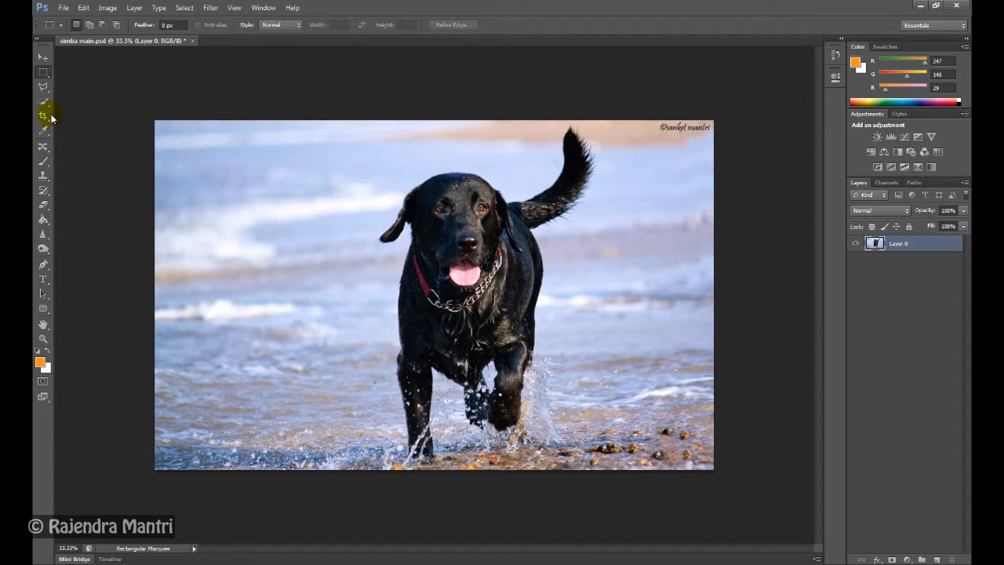
Choose the Quick Selection tool and open its brush size, hardness and spacing settings.
left_click_drag(47, 106, 101, 104)
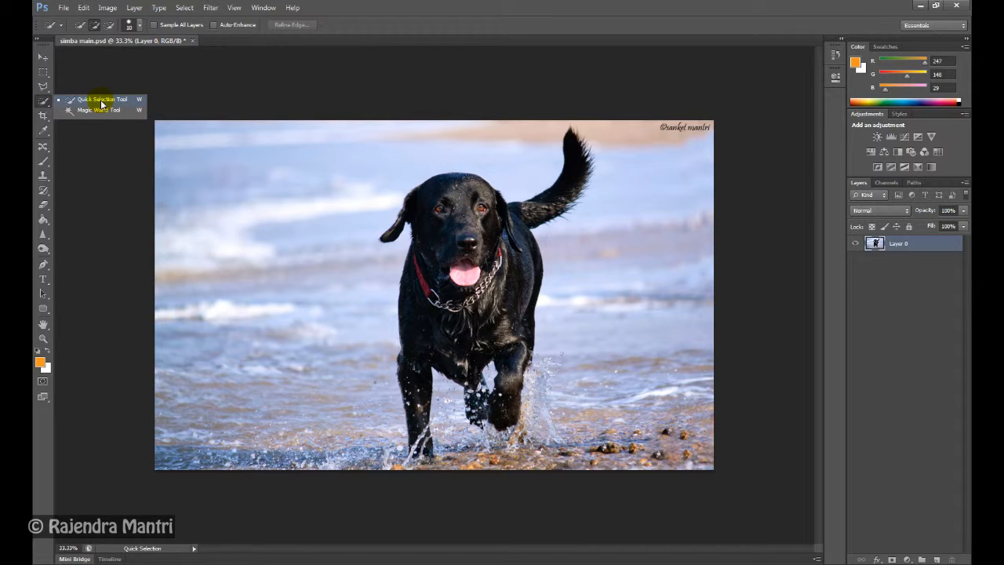
left_click_drag(100, 100, 100, 100)
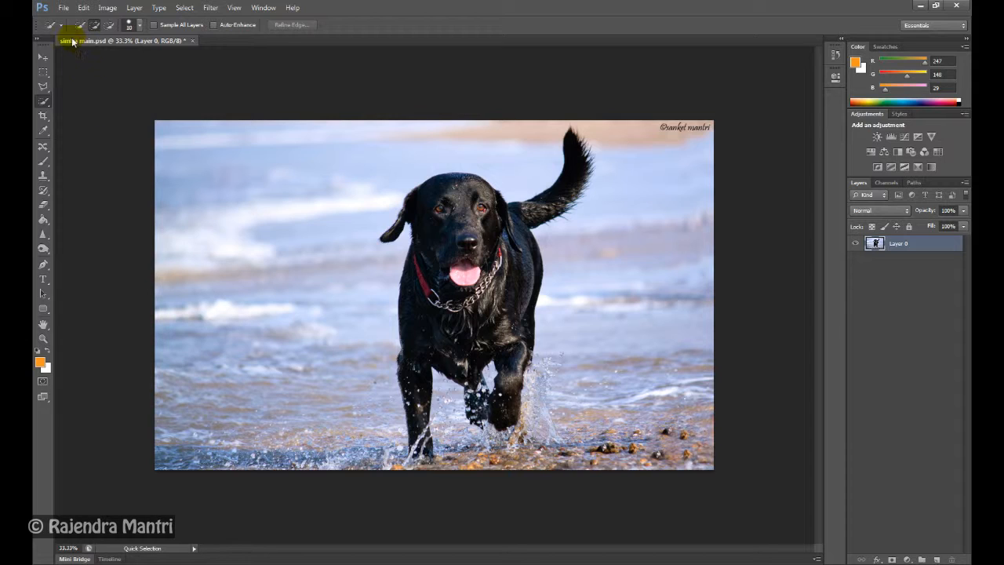
left_click(140, 26)
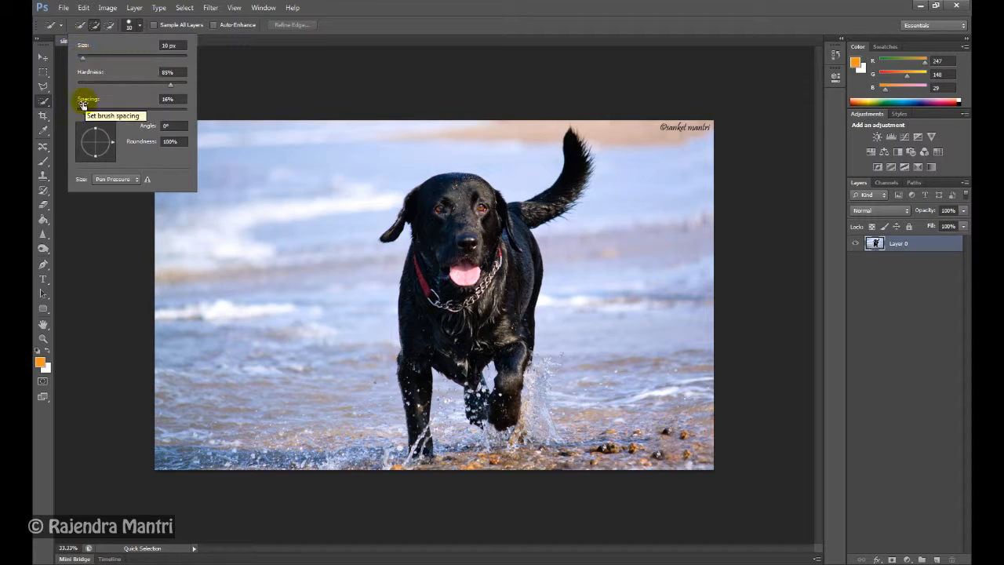
left_click(170, 84)
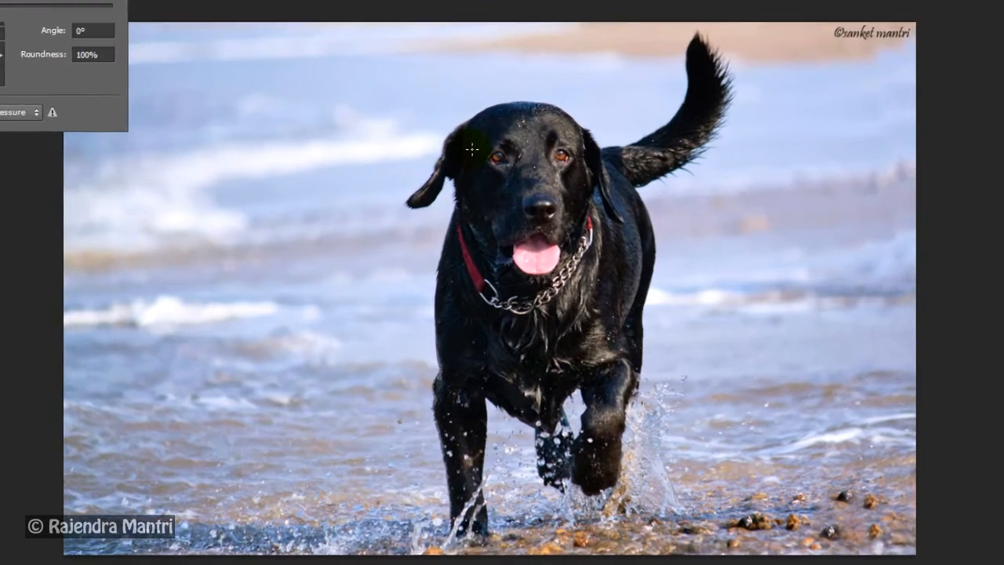
Quick-select the whole dog, including its ears, body, legs, tail, collar and tongue, and check the selection in Quick Mask mode.
left_click(469, 150)
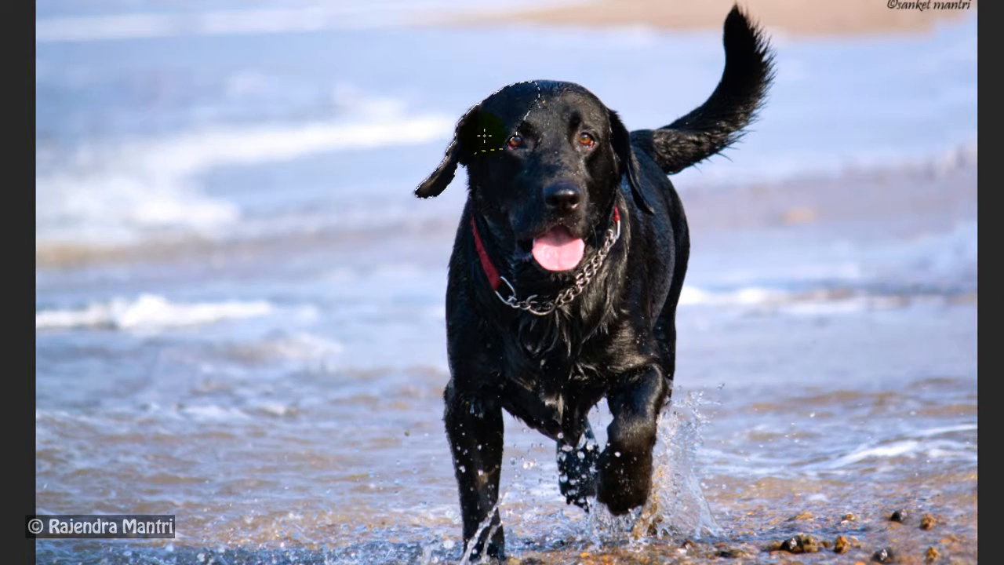
mouse_move(486, 138)
left_mouse_down()
mouse_move(523, 134)
mouse_move(552, 114)
left_mouse_up()
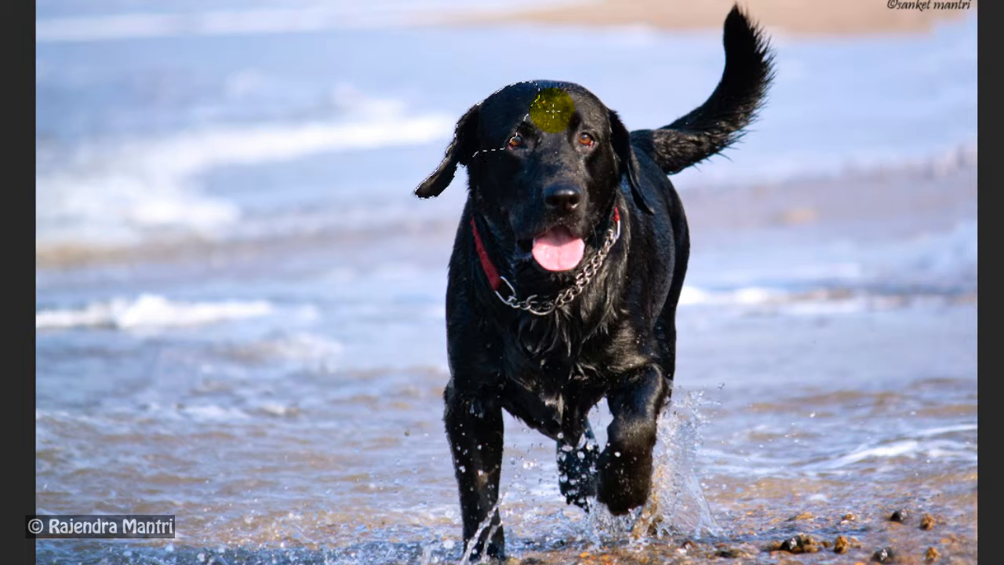
left_click(552, 112)
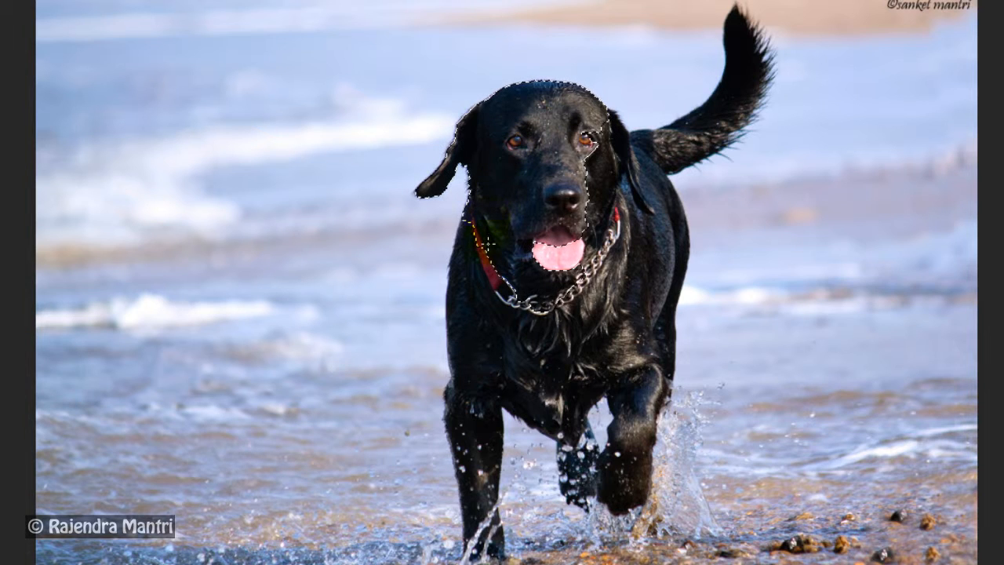
left_click(473, 292)
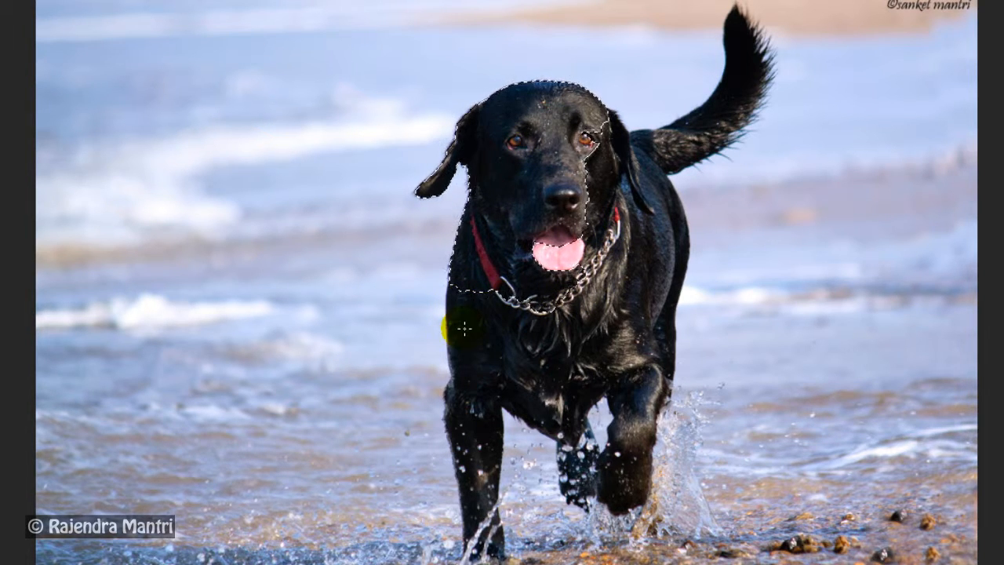
left_click(464, 328)
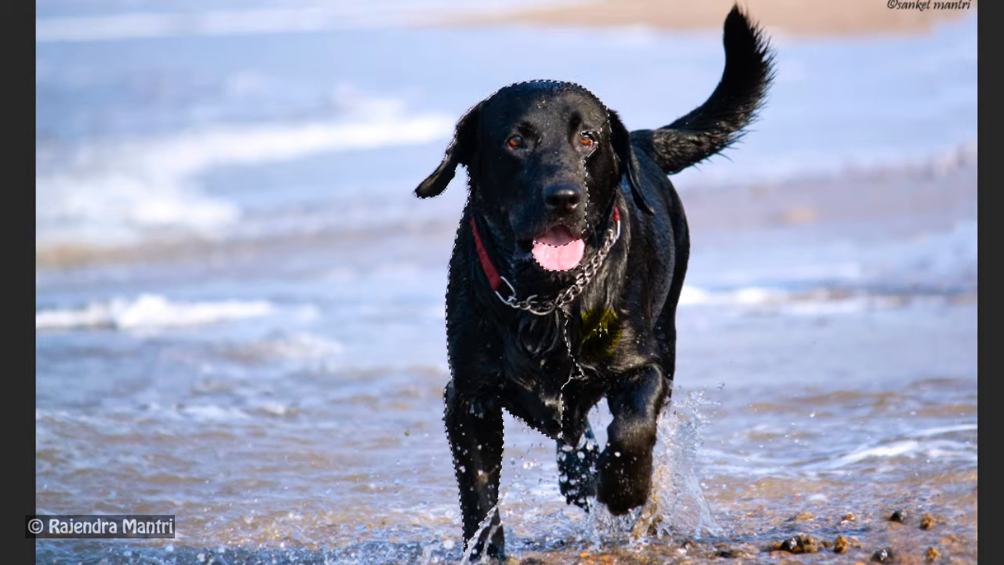
left_click(644, 277)
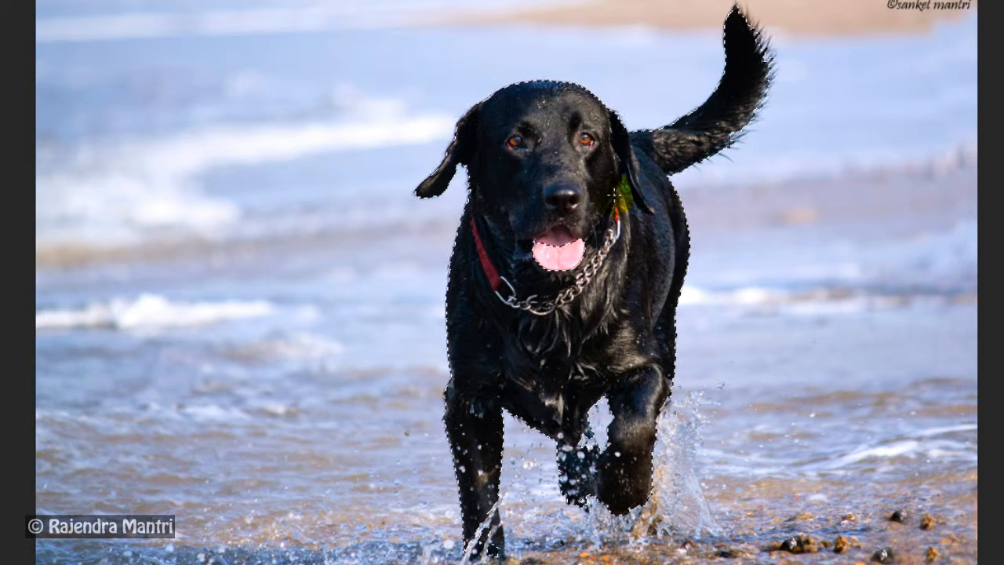
left_click_drag(620, 196, 565, 255)
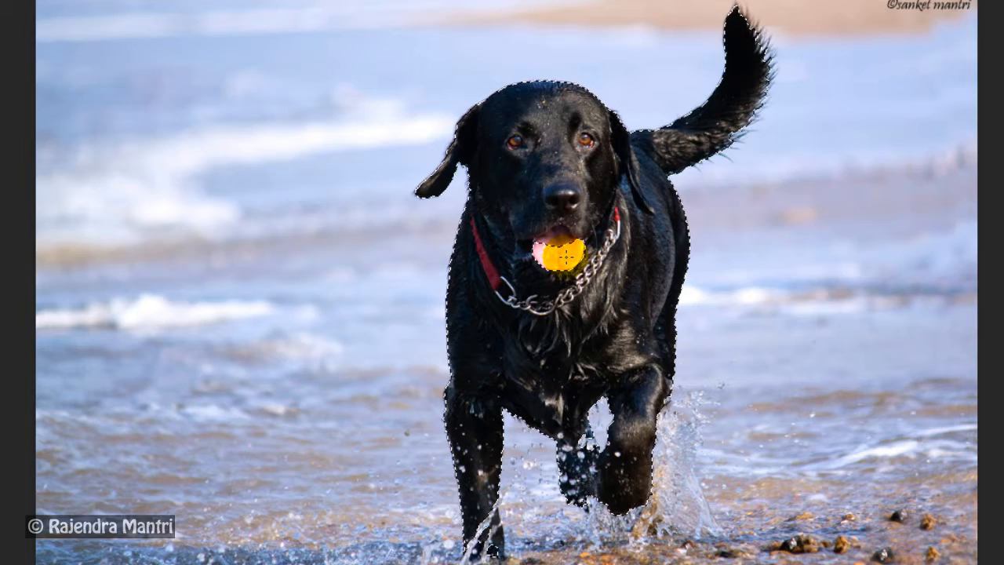
left_click(566, 257)
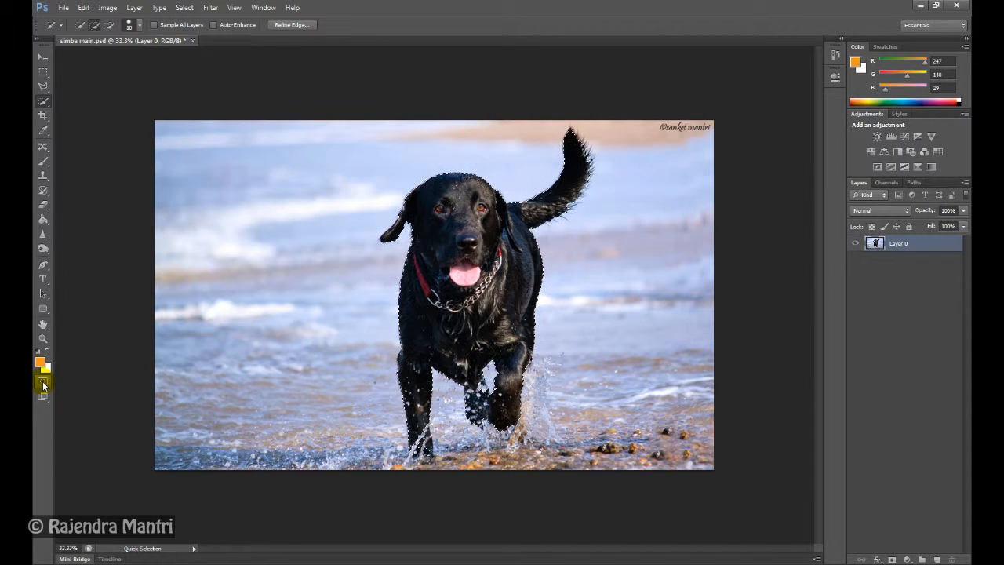
left_click(43, 383)
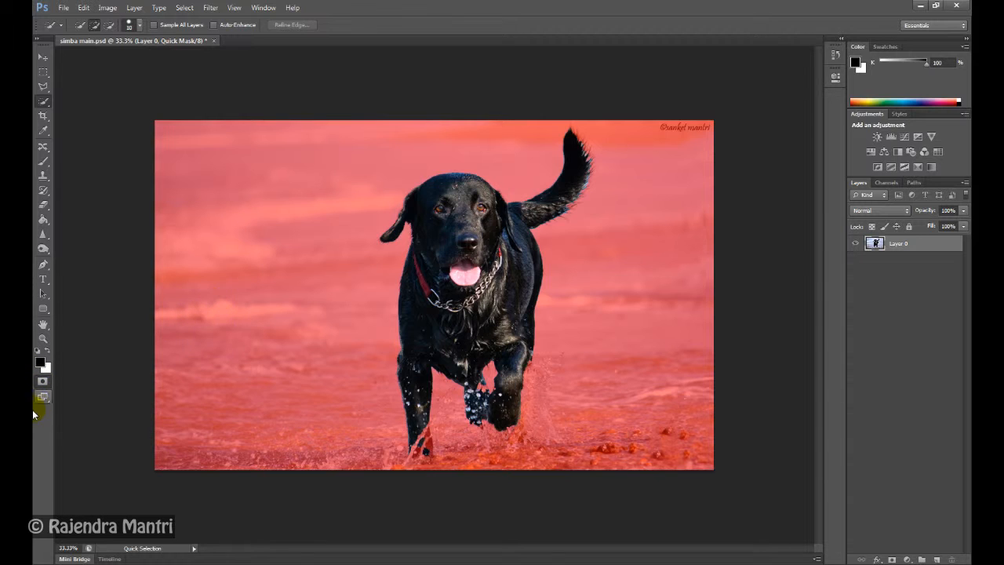
left_click(48, 382)
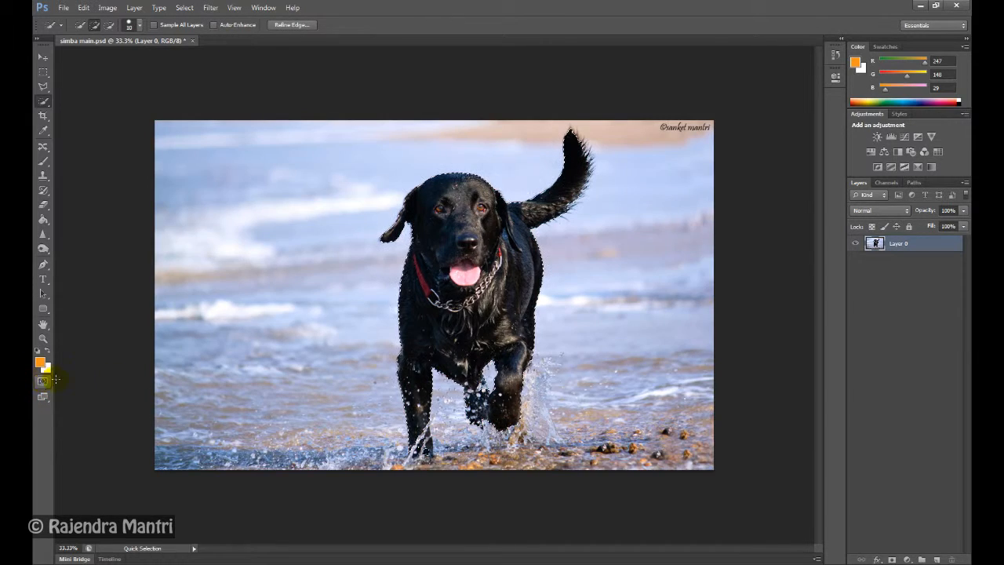
Cut the selected dog onto its own new layer and hide the background Layer 0.
left_click(133, 8)
mouse_move(134, 20)
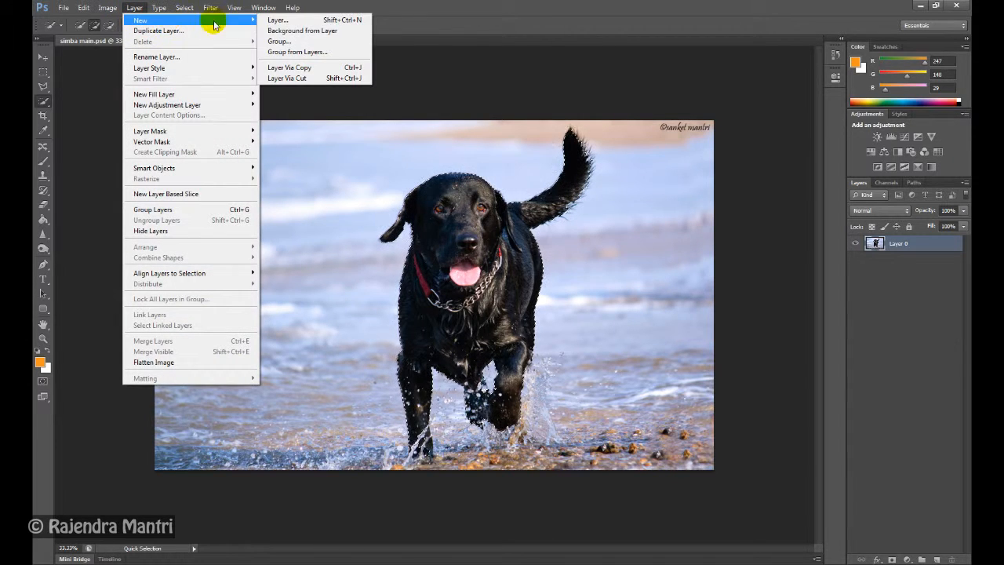
left_click(287, 75)
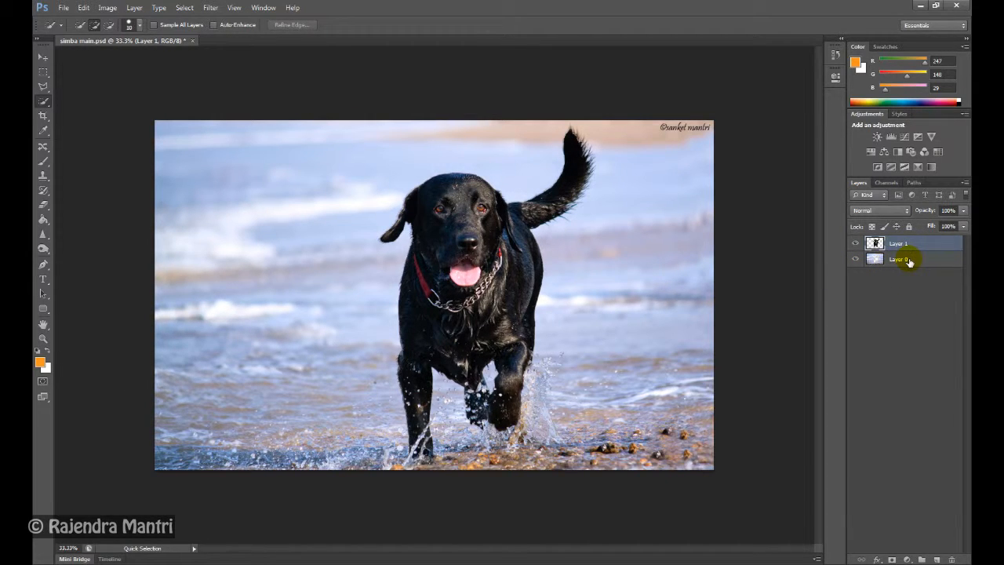
left_click(856, 260)
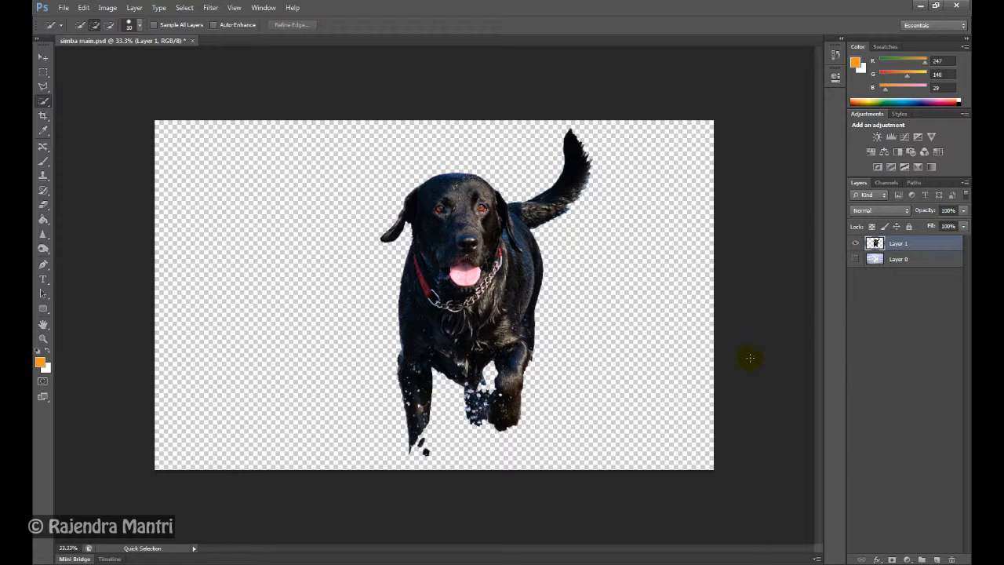
Open the cut-out in Save for Web and inspect the dog's head in the original and PNG-24 previews.
left_click(64, 7)
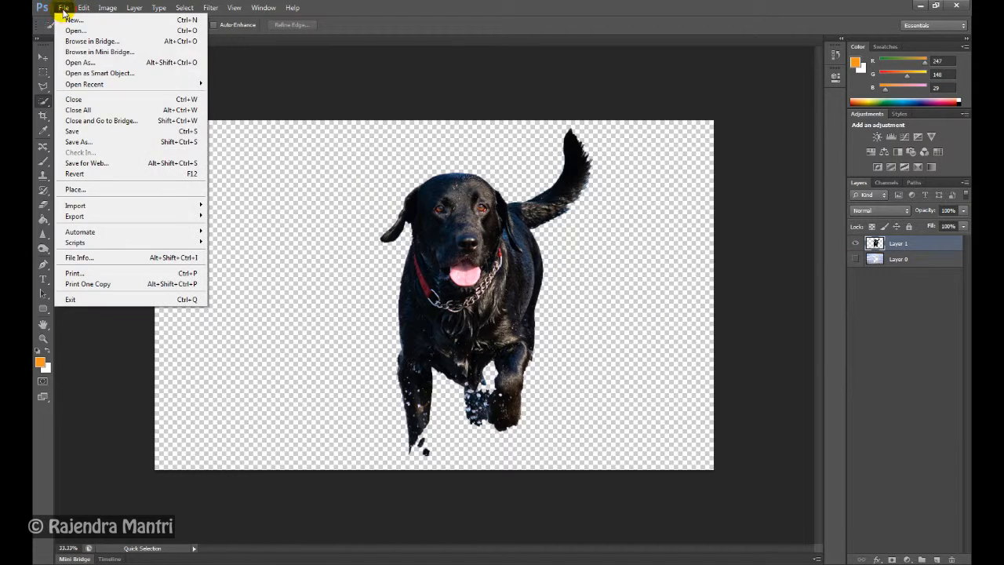
left_click(74, 162)
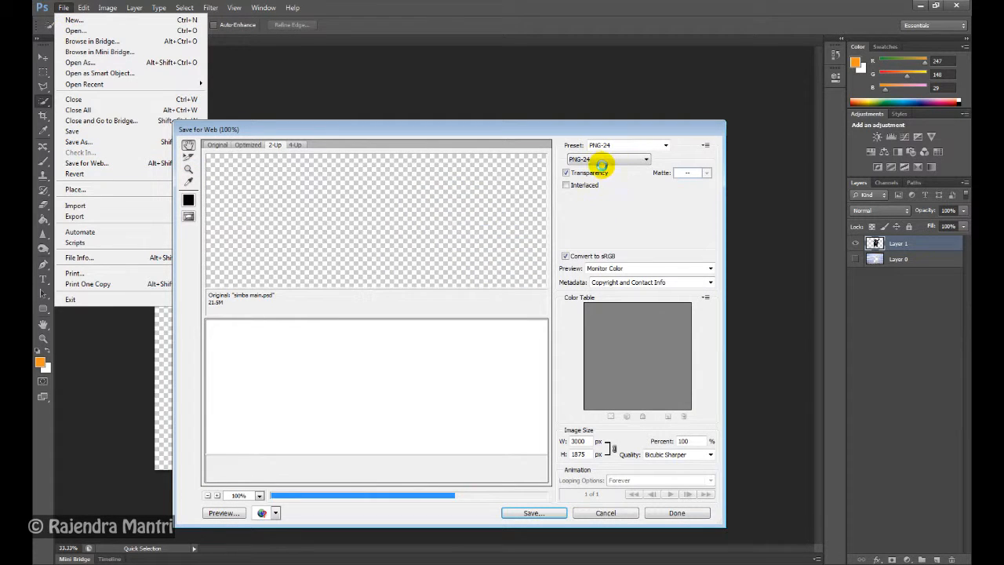
left_click(523, 224)
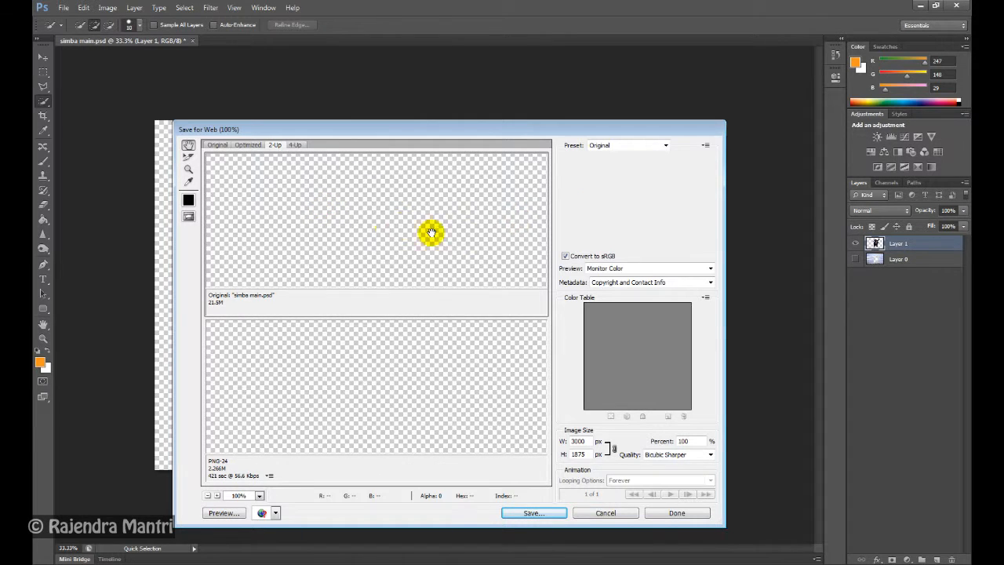
left_click_drag(429, 246, 291, 231)
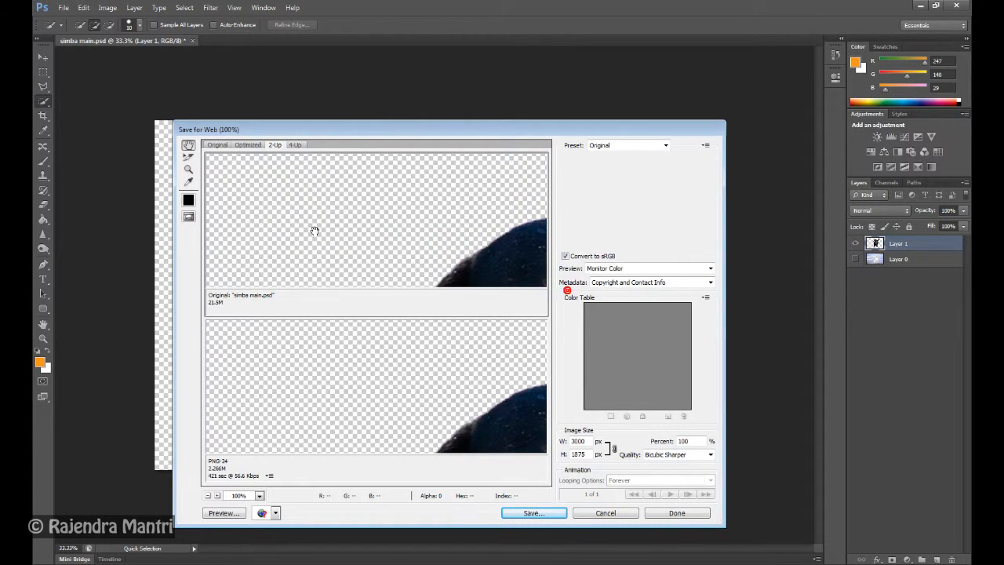
left_click_drag(457, 243, 289, 211)
left_click_drag(405, 256, 381, 197)
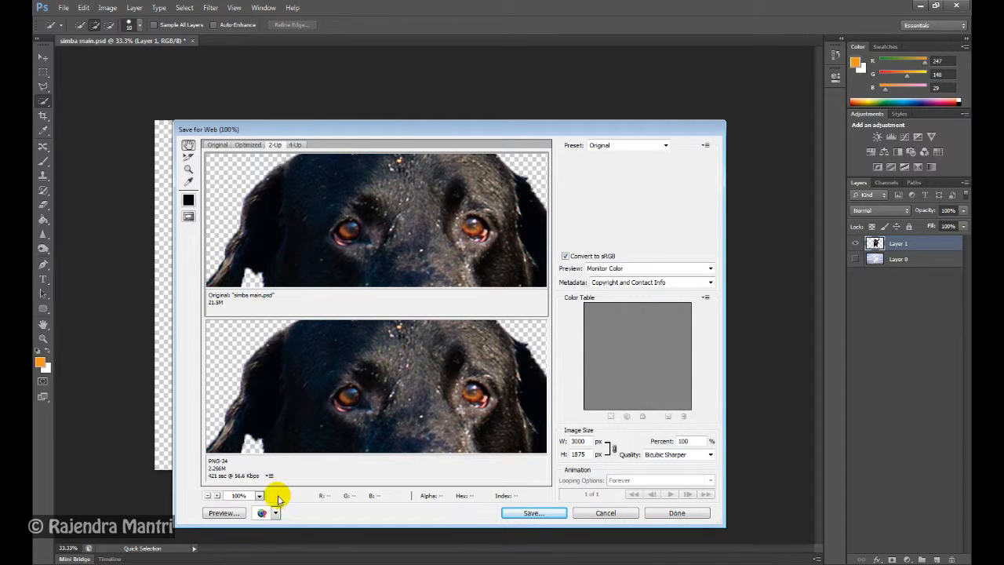
Check the whole dog in the export previews at 12.5% and save the image as simba-main.png in the video images folder.
left_click(207, 496)
left_click(207, 495)
left_click(207, 496)
left_click(207, 495)
left_click(207, 495)
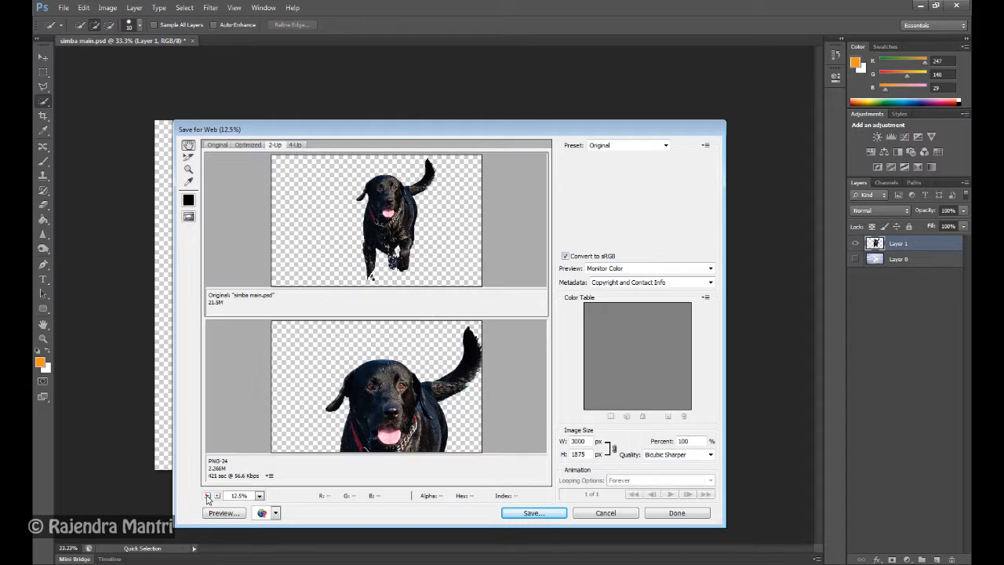
left_click(207, 496)
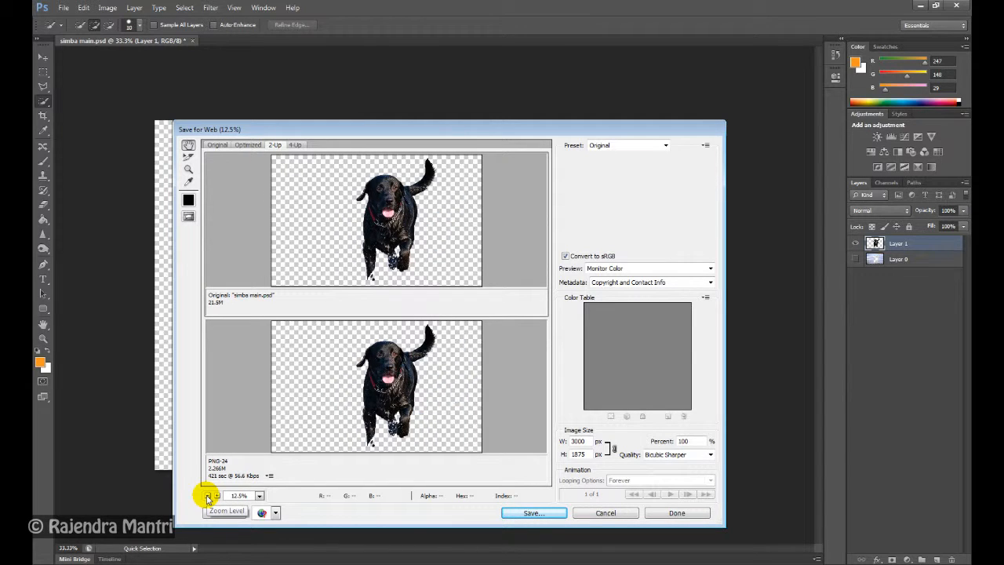
left_click(534, 512)
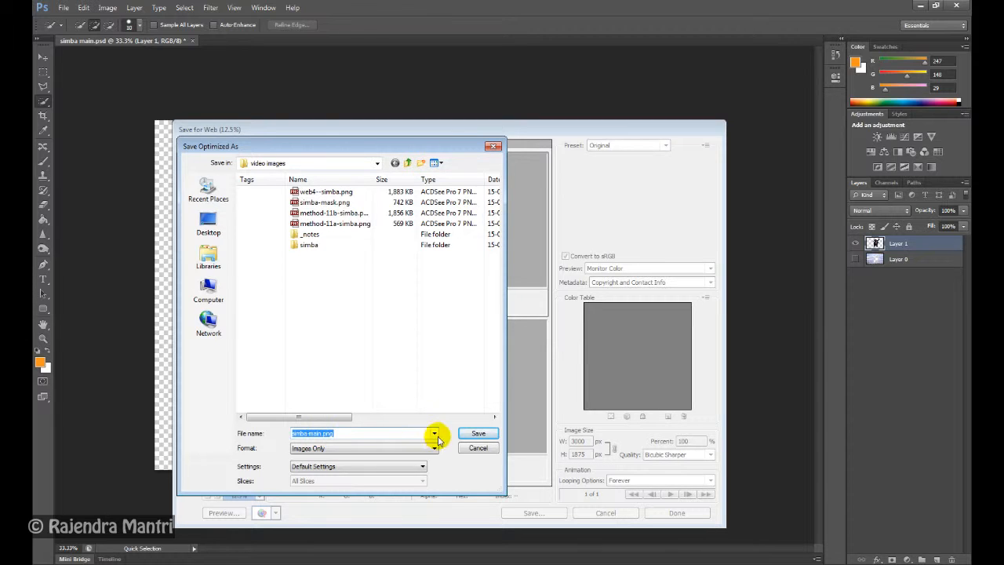
left_click(478, 434)
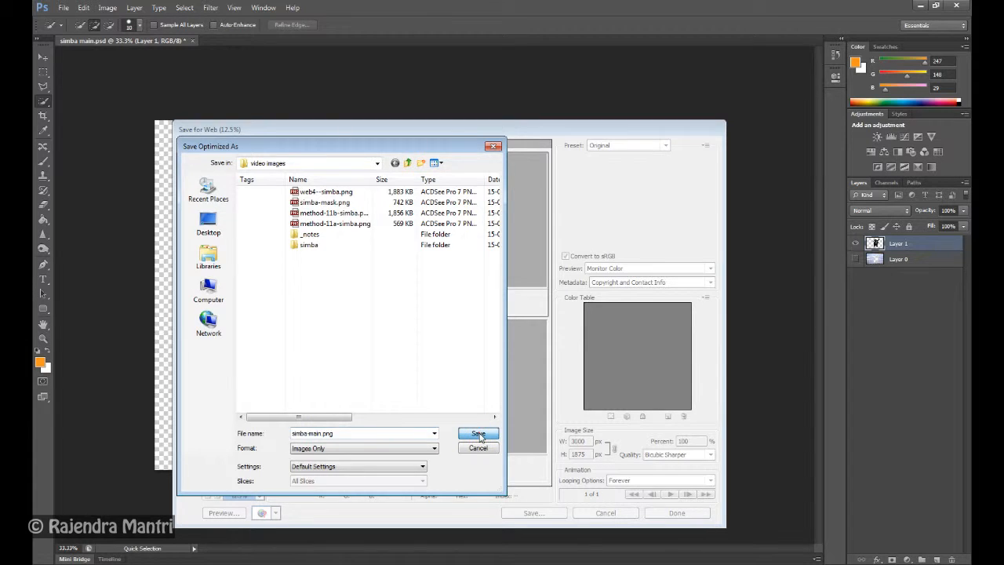